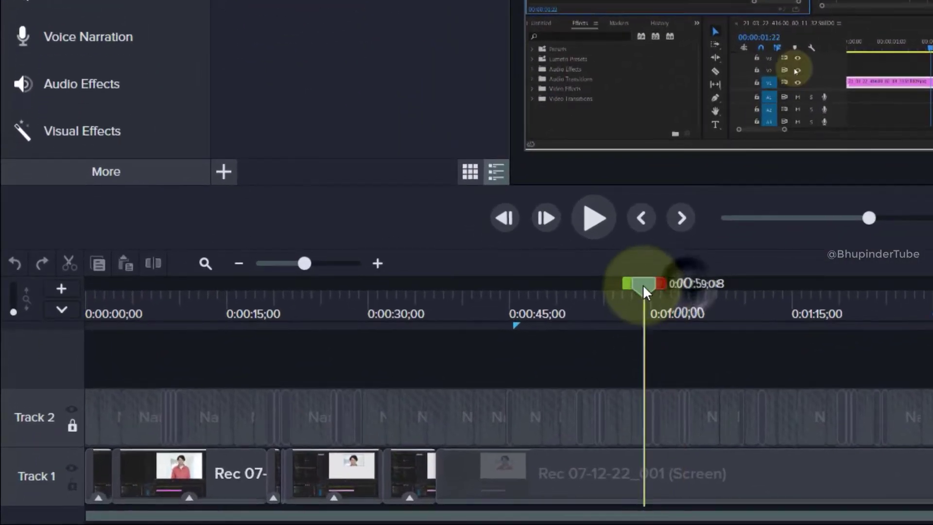
- Move the playhead along the ruler to about 0:01:01;04
left_click_drag(394, 402, 417, 402)
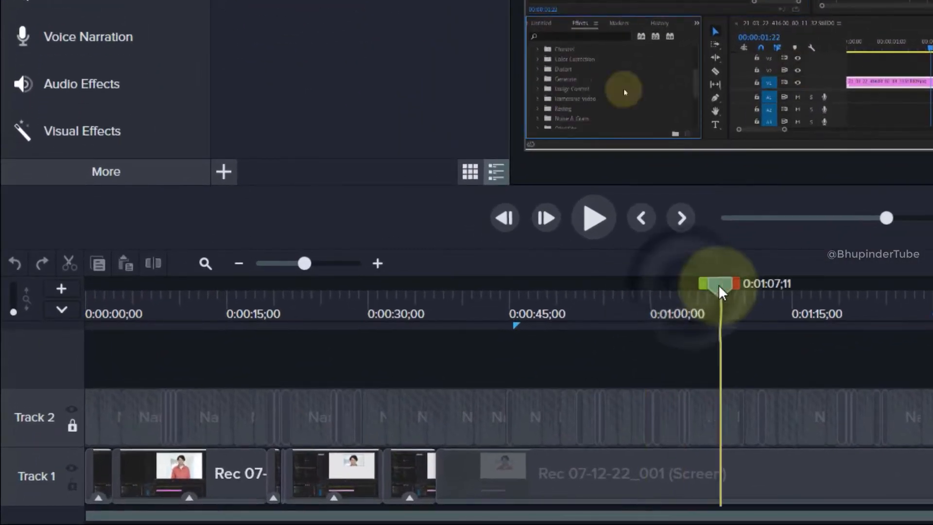
left_click_drag(718, 291, 663, 291)
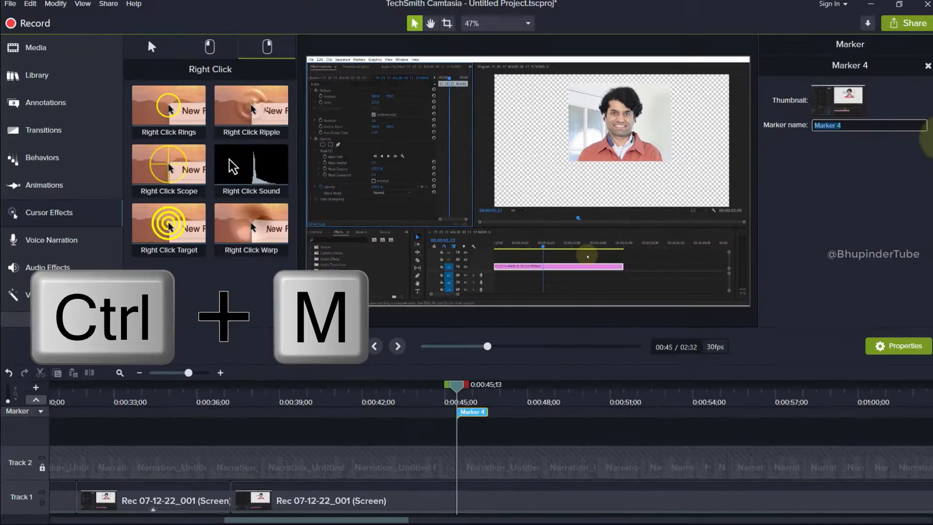
- Clear the number from the new marker's name so it can take a custom name
key("BackSpace")
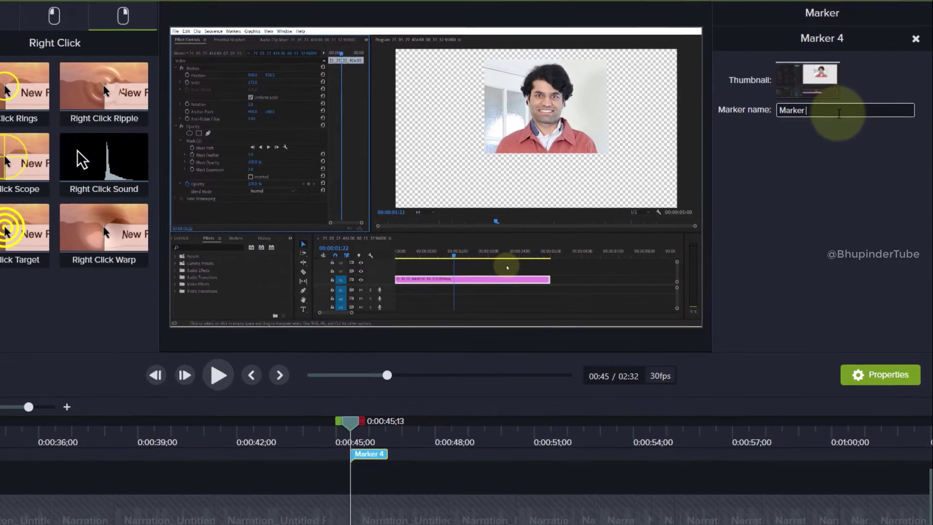
type("anythi")
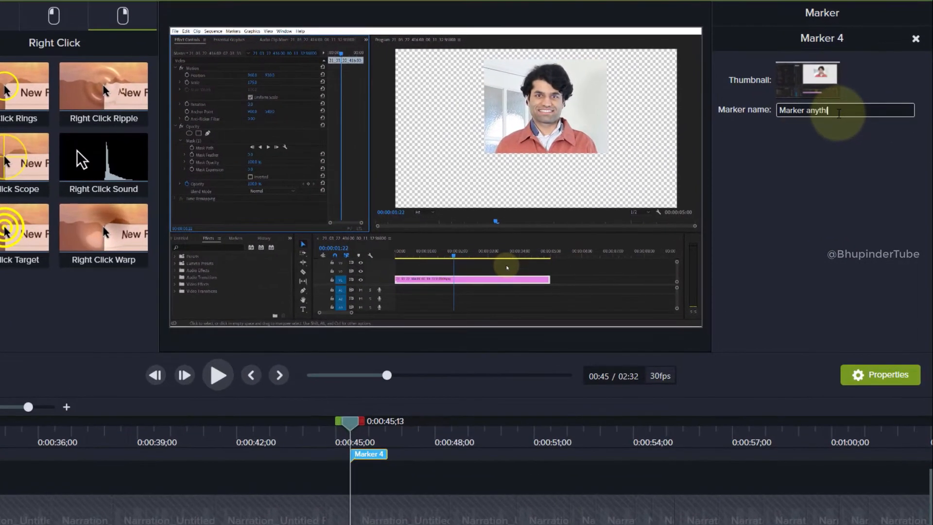
type("ng y")
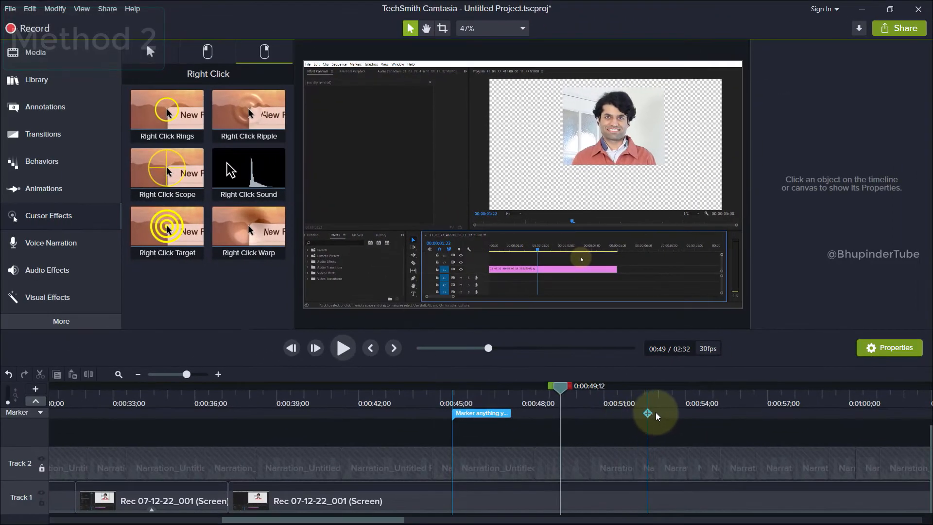
- Add Marker 5 at 0:00:53;17 and Marker 6 near 0:00:59;25 on the marker track
left_click(674, 414)
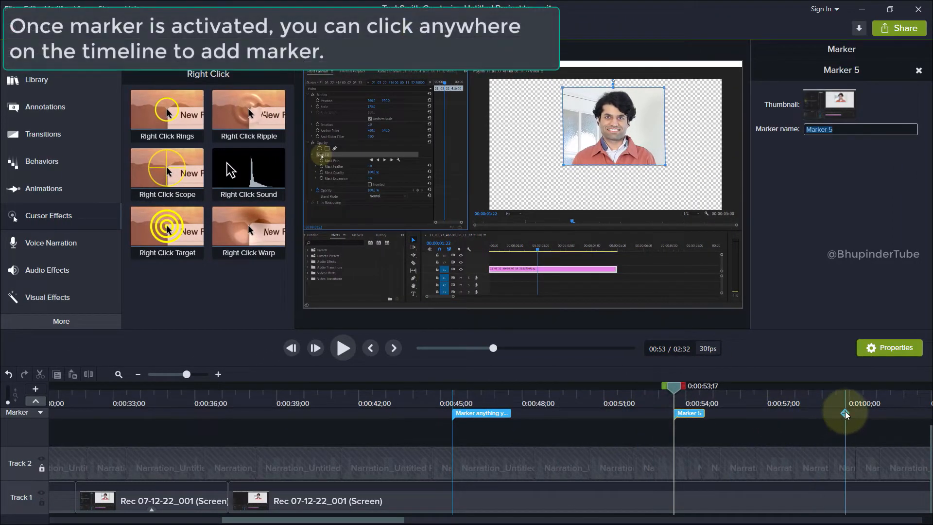
left_click(844, 412)
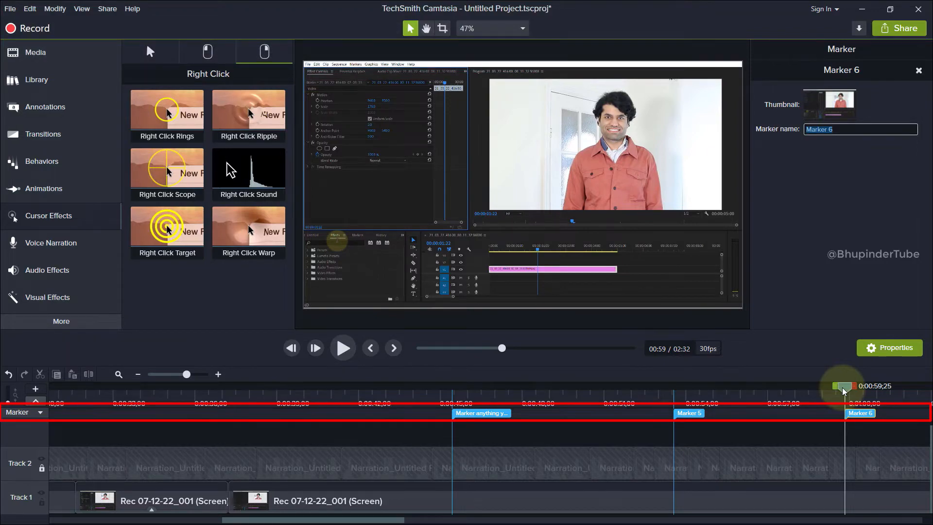
- Position the playhead at 0:01:01;04 and add a timeline marker there from the context menu
left_click_drag(394, 403, 412, 392)
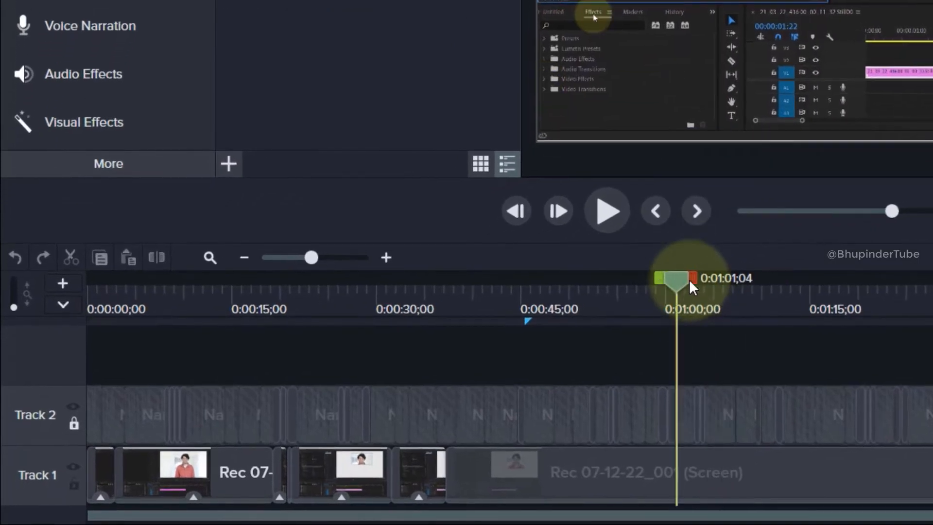
left_click_drag(701, 285, 688, 279)
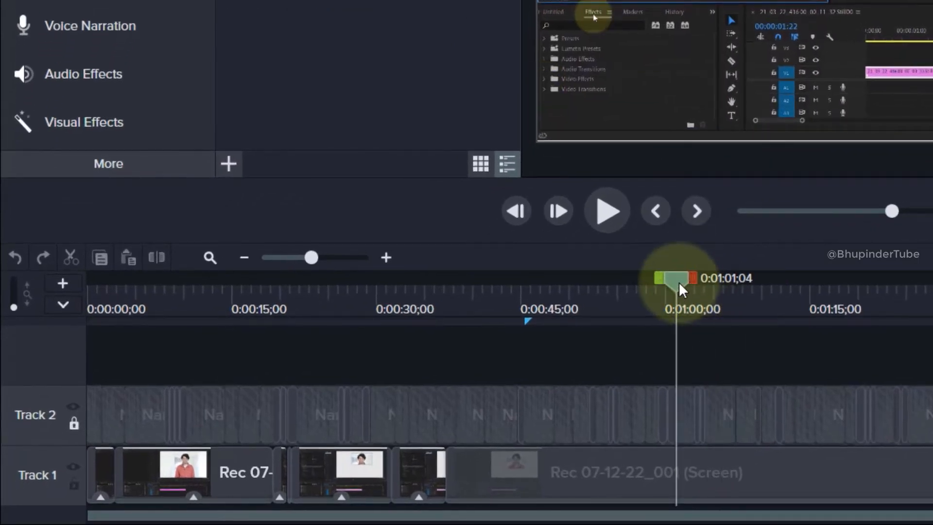
right_click(679, 283)
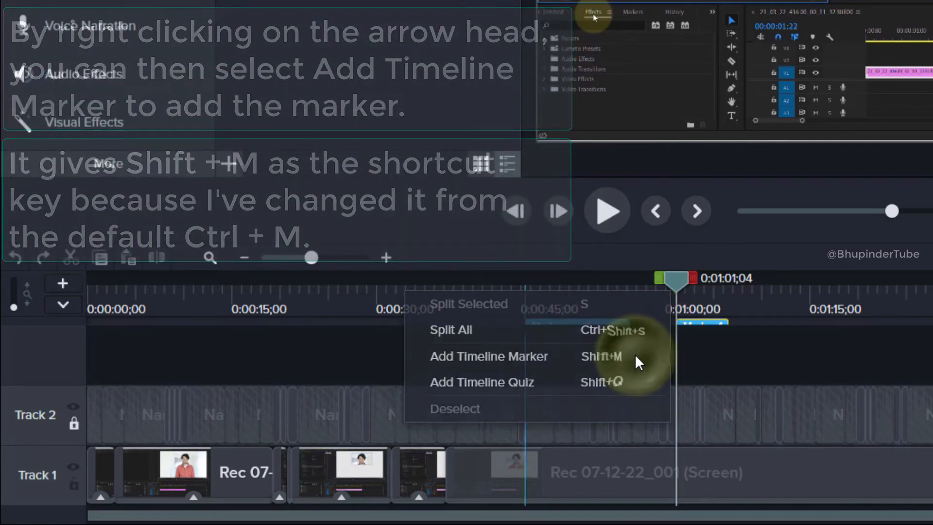
left_click(634, 354)
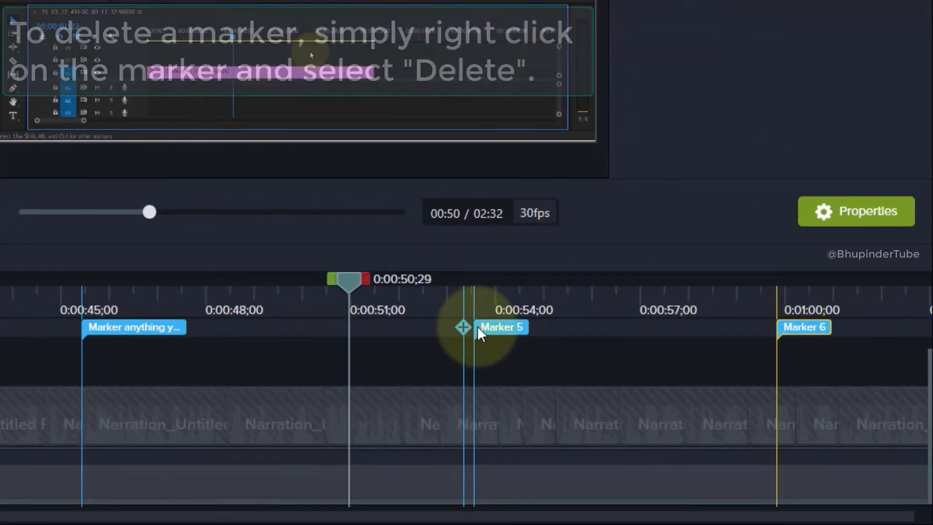
- Delete Marker 5 and Marker 6 from the marker track
right_click(489, 331)
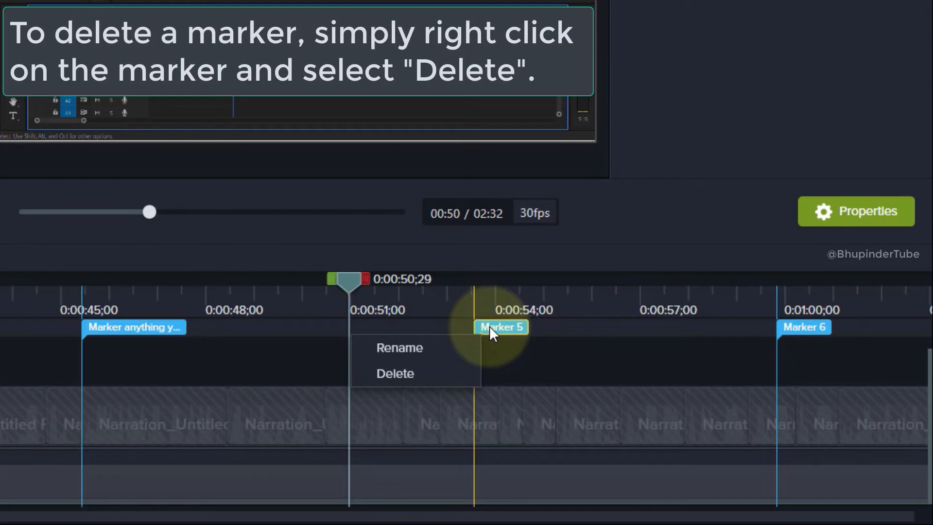
left_click(409, 373)
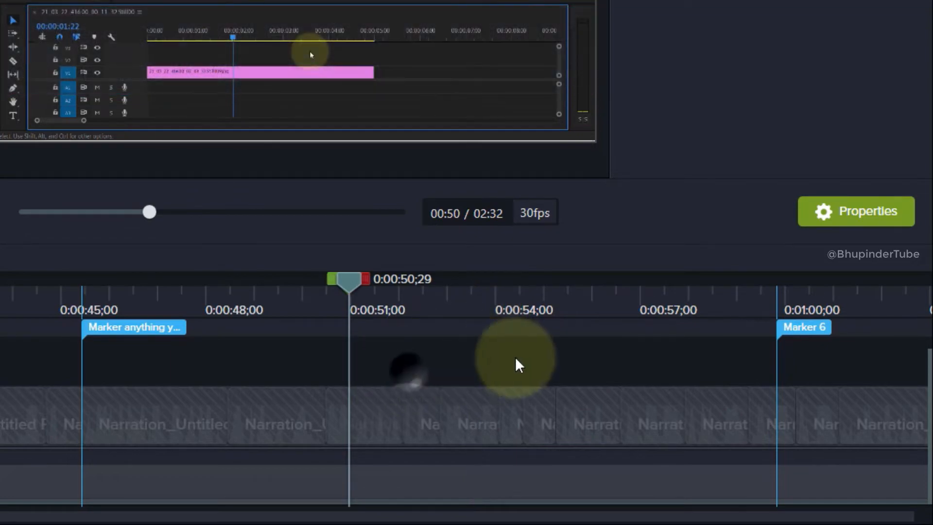
right_click(853, 412)
left_click(802, 437)
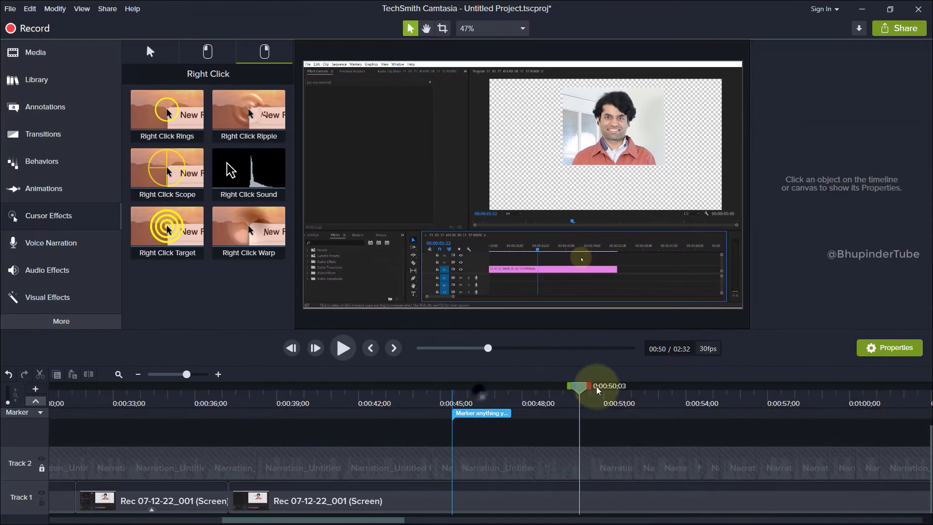
- Uncheck Marker in the track dropdown so the marker track is hidden
left_click(594, 412)
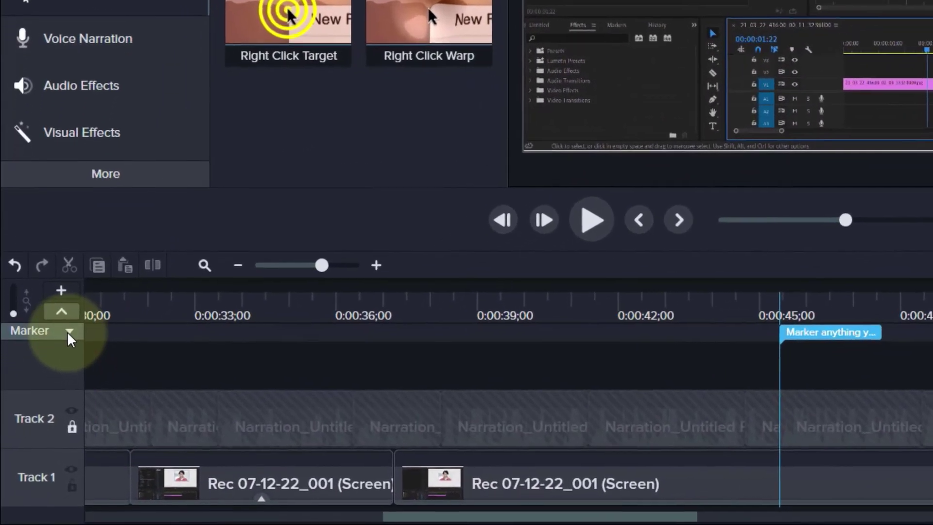
left_click(67, 332)
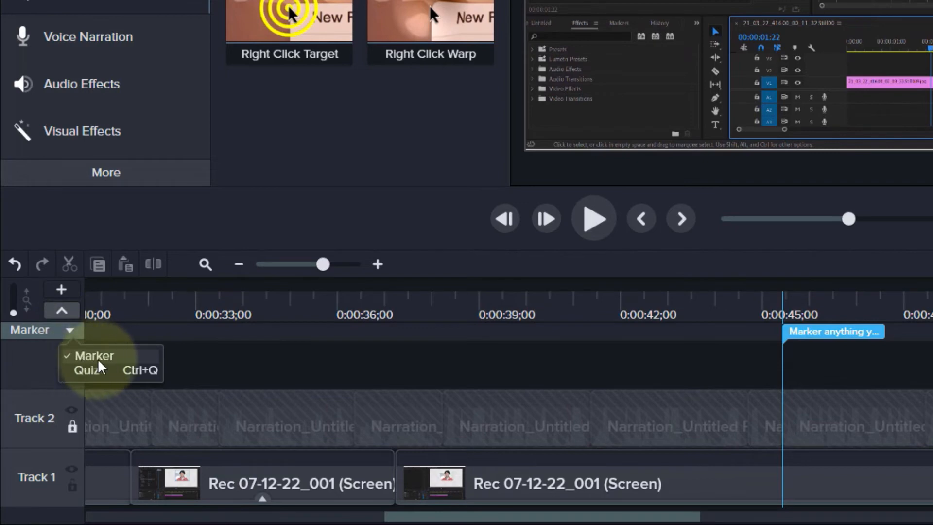
left_click(109, 357)
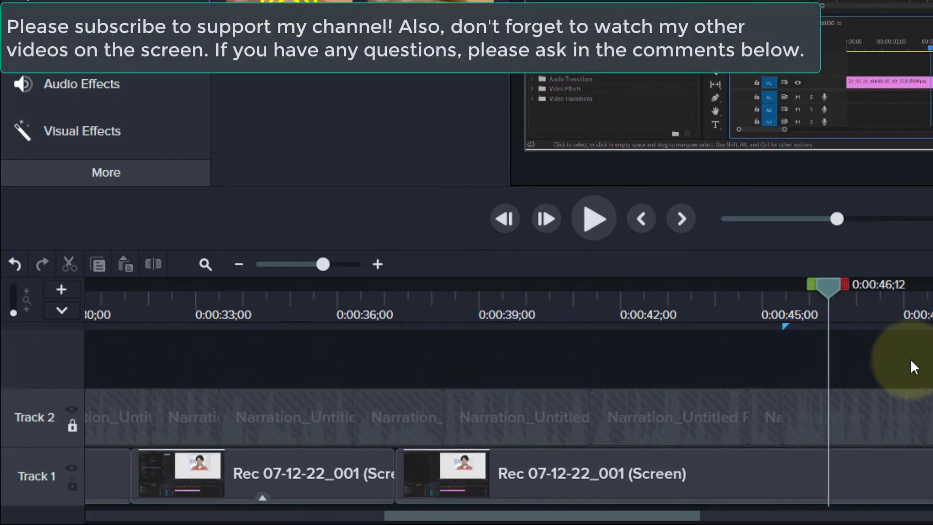
- Show the marker track again and add Marker 5 near 0:53 and Marker 6 near 0:59
left_click(61, 310)
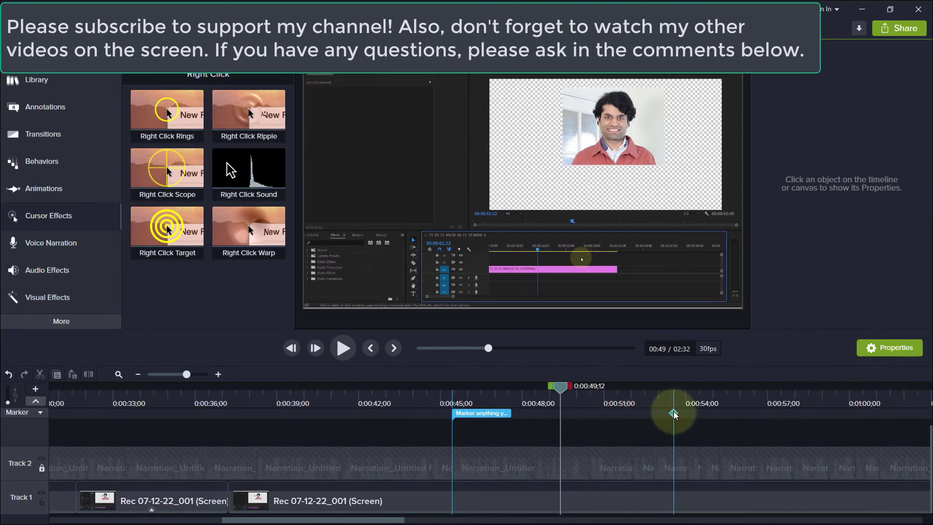
left_click(673, 414)
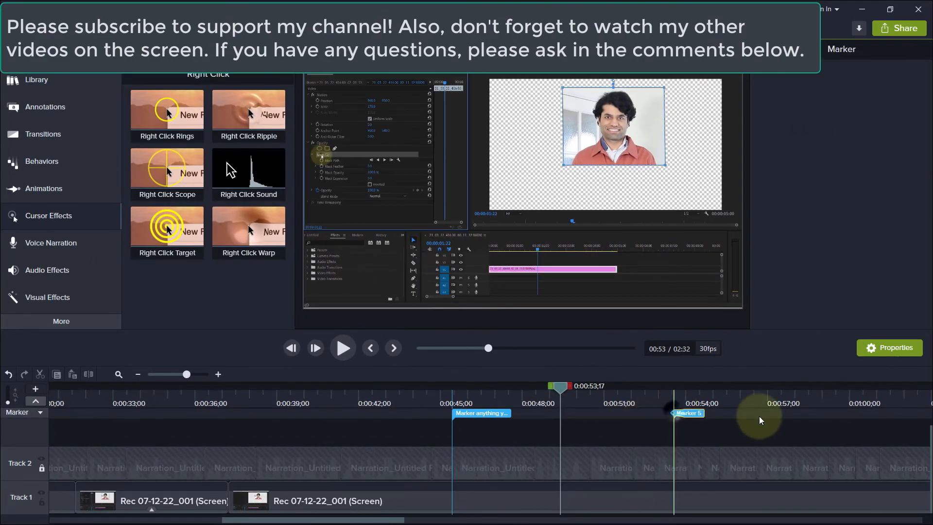
left_click(845, 412)
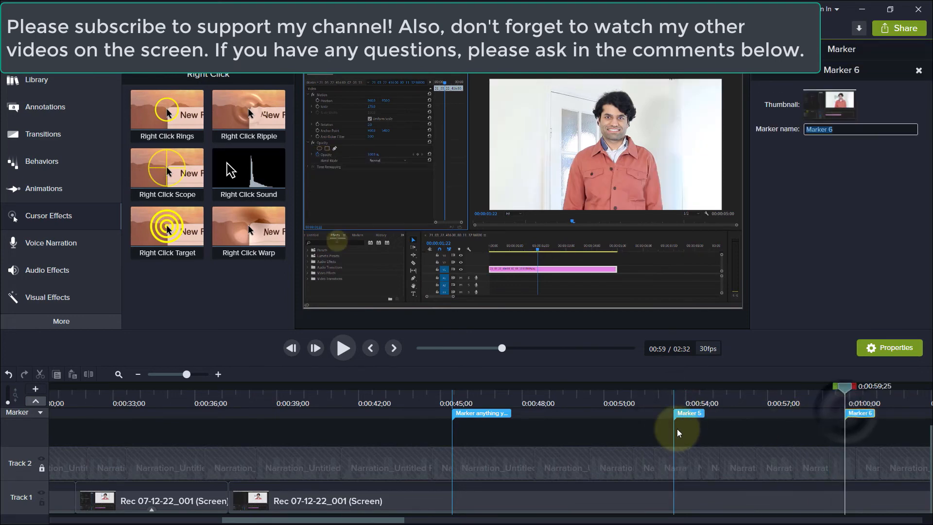
left_click_drag(843, 387, 675, 394)
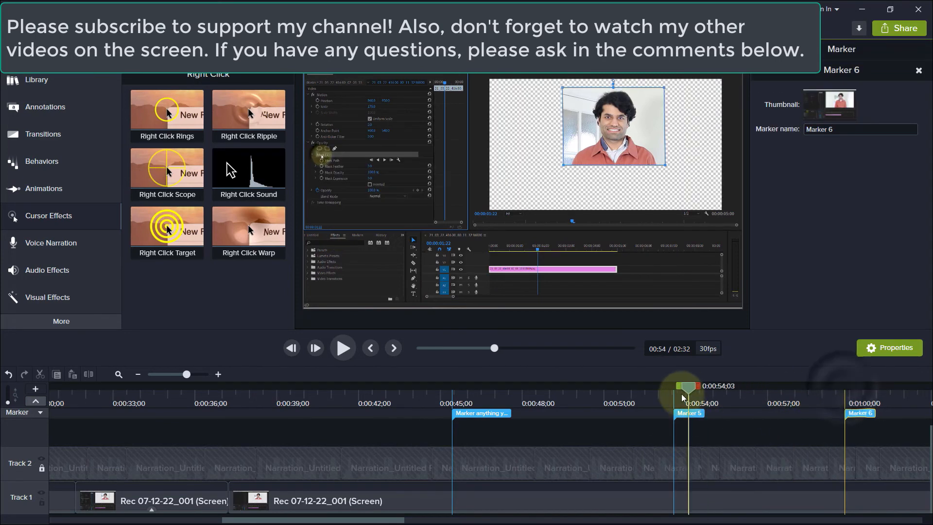